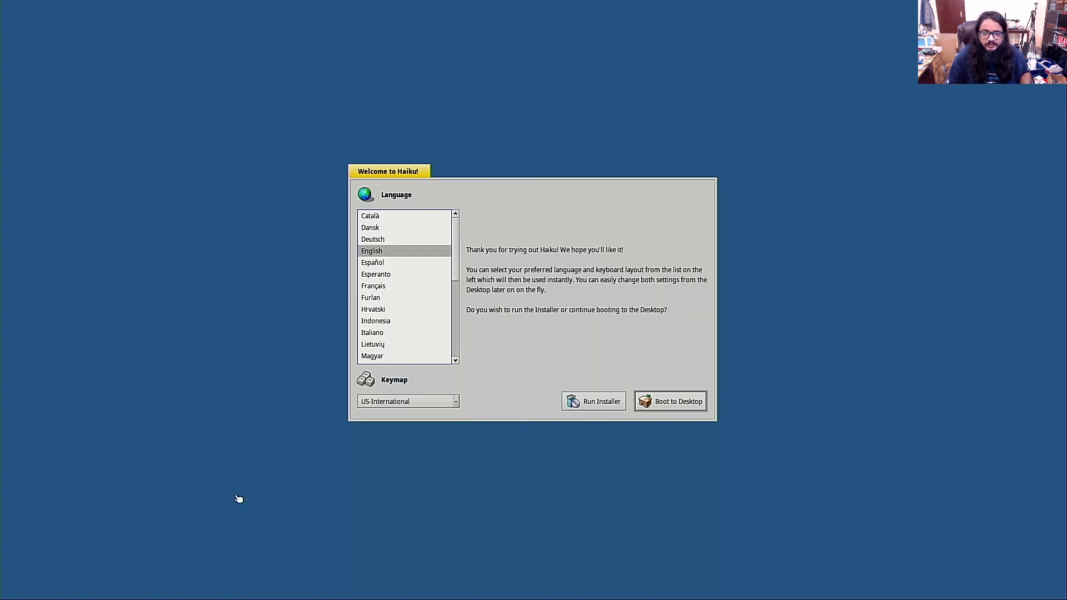
Step: Boot to the desktop, then open the About Haiku window and reposition it slightly lower near the middle of the desktop
left_click(653, 405)
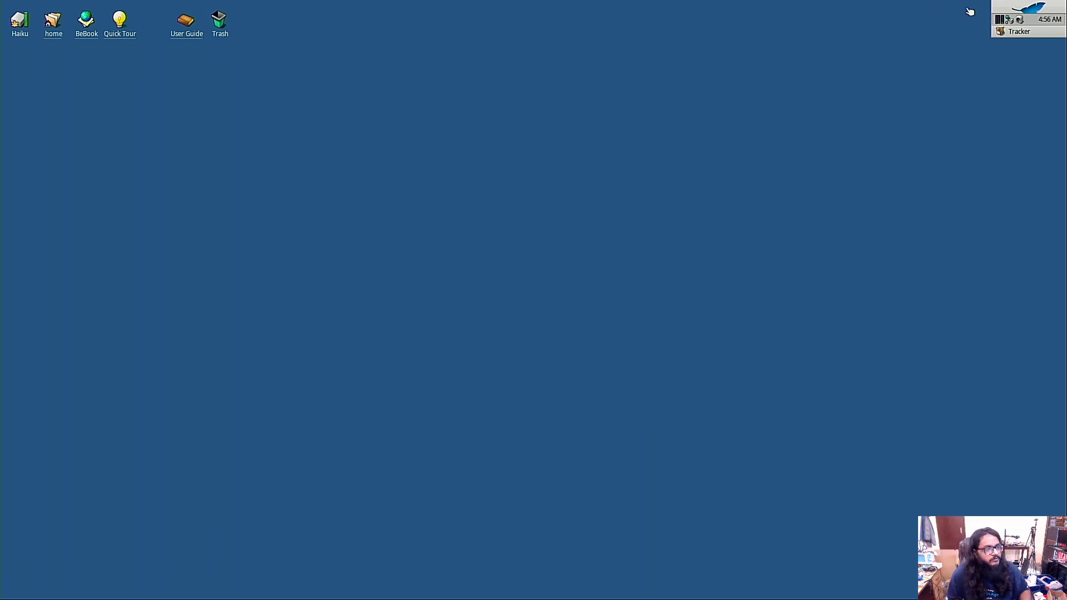
left_click(1040, 7)
left_click(977, 7)
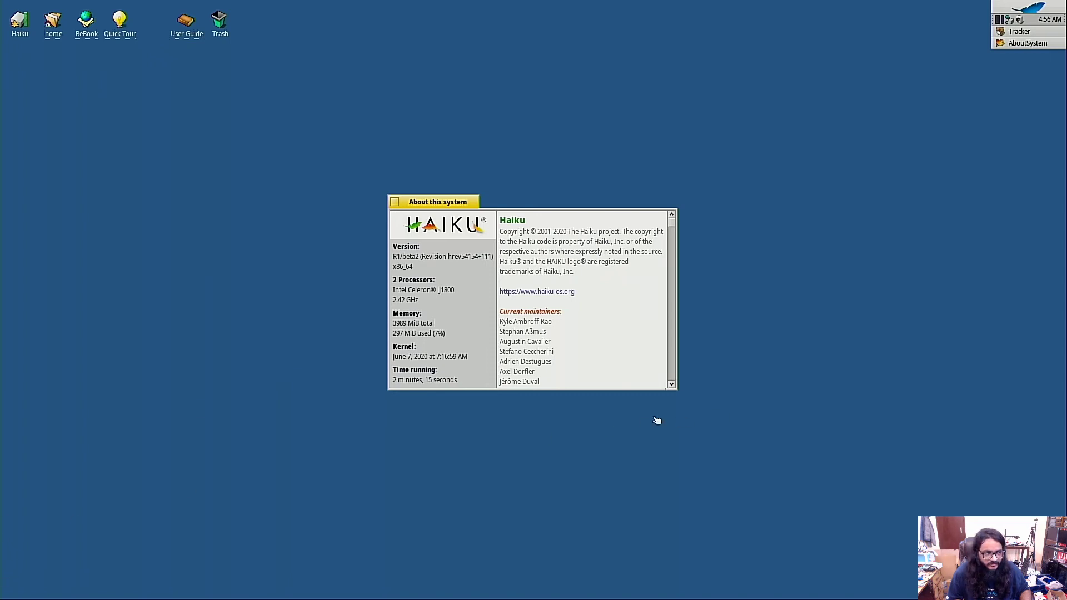
left_click_drag(618, 393, 583, 444)
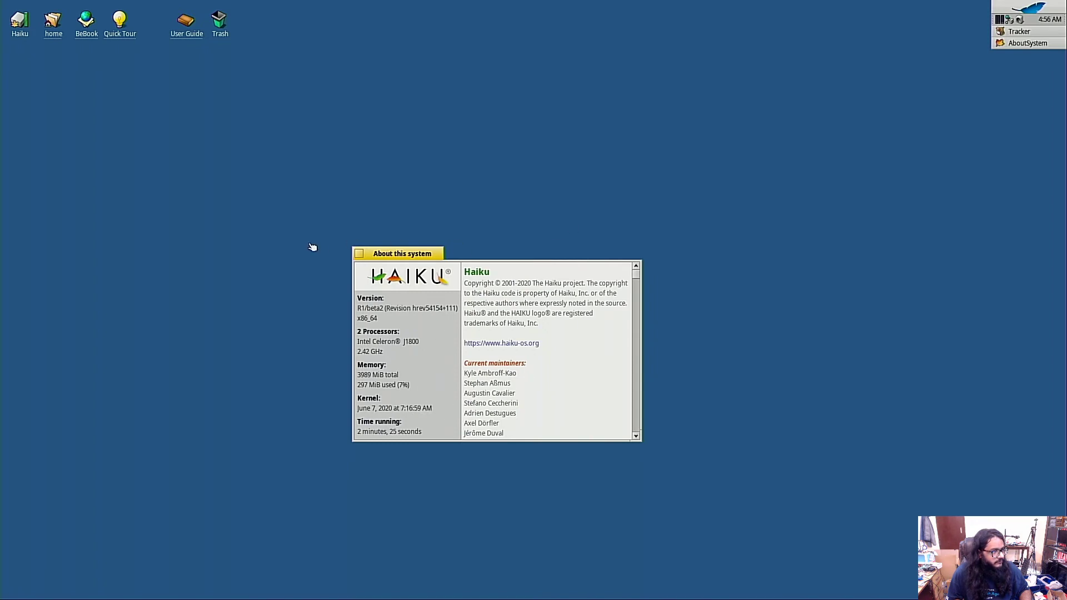
Step: Launch the Haiku3d demo
left_click(1023, 10)
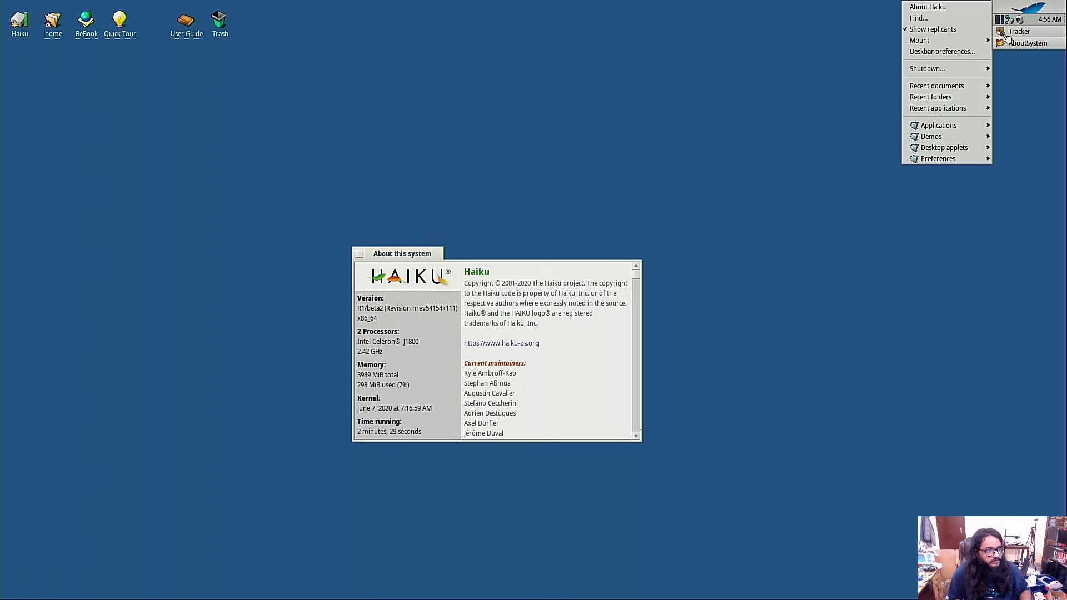
mouse_move(979, 69)
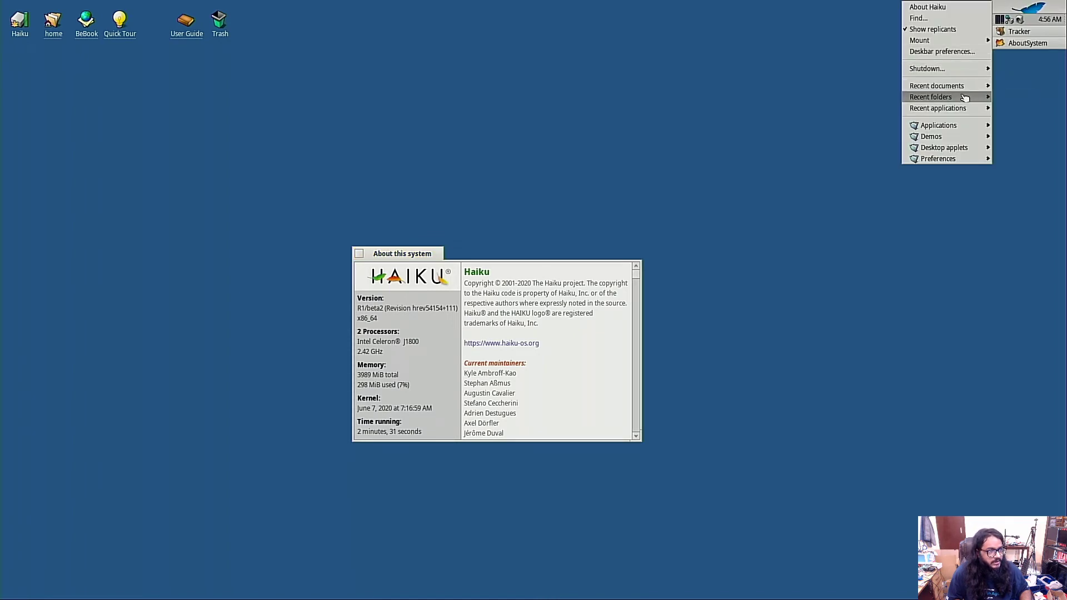
mouse_move(954, 128)
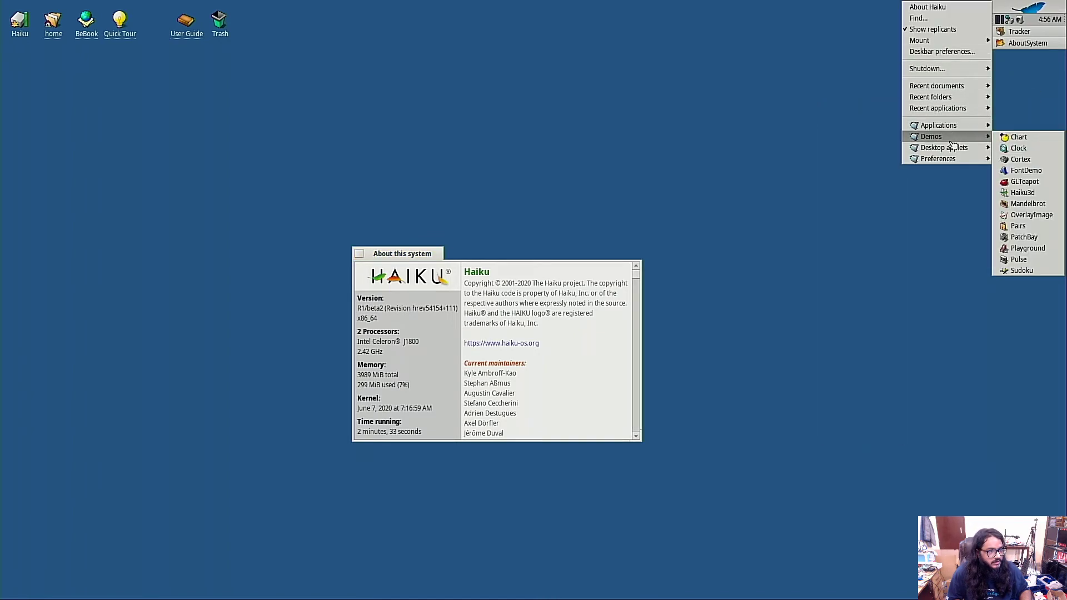
left_click(1031, 192)
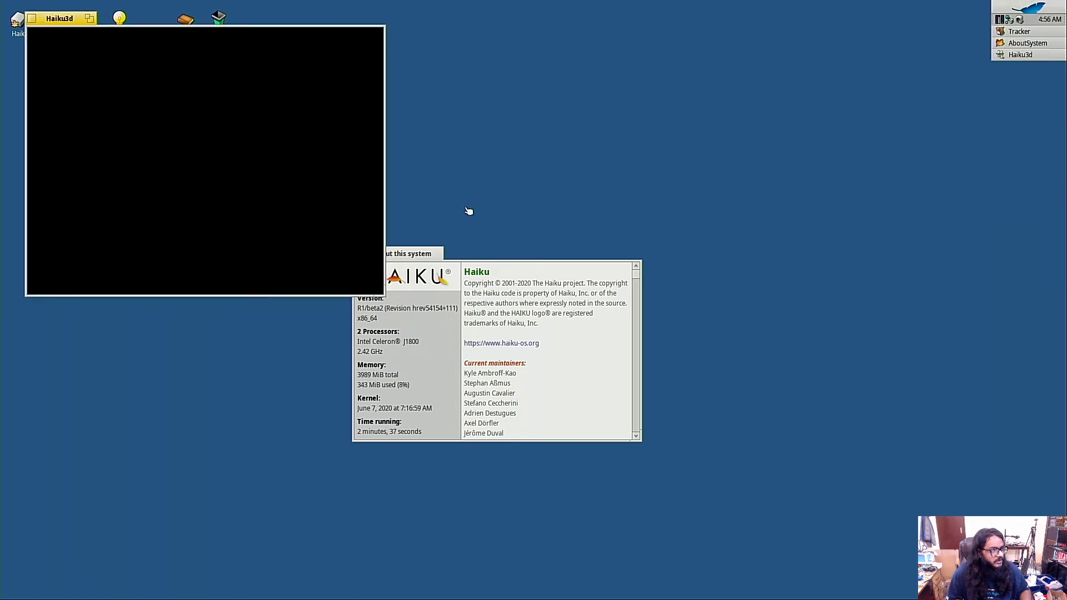
Step: Launch the GLTeapot demo and place its window below the Haiku3d window
left_click(1022, 6)
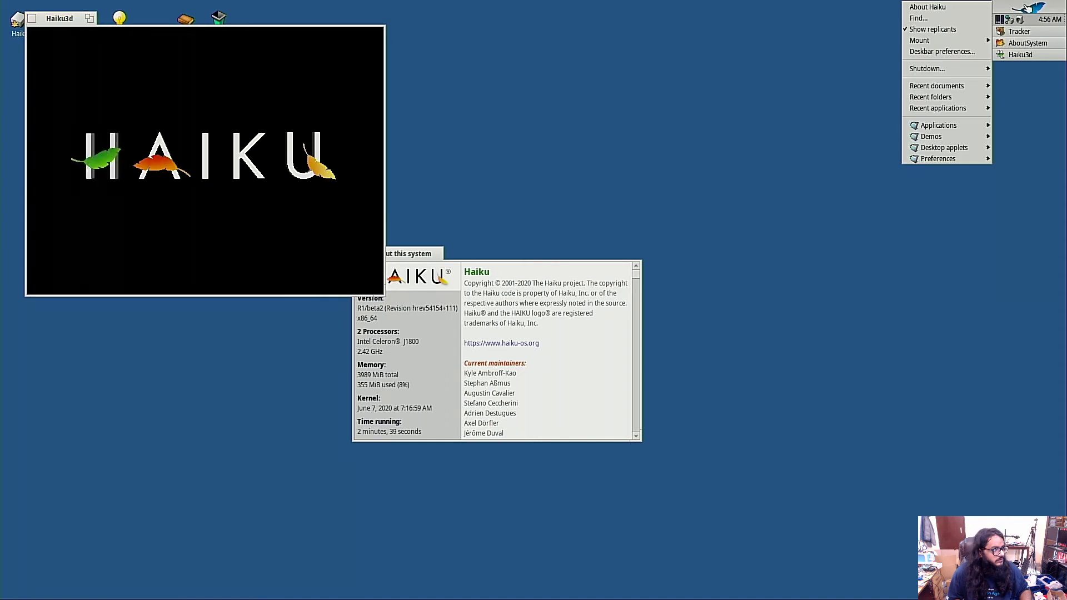
mouse_move(966, 135)
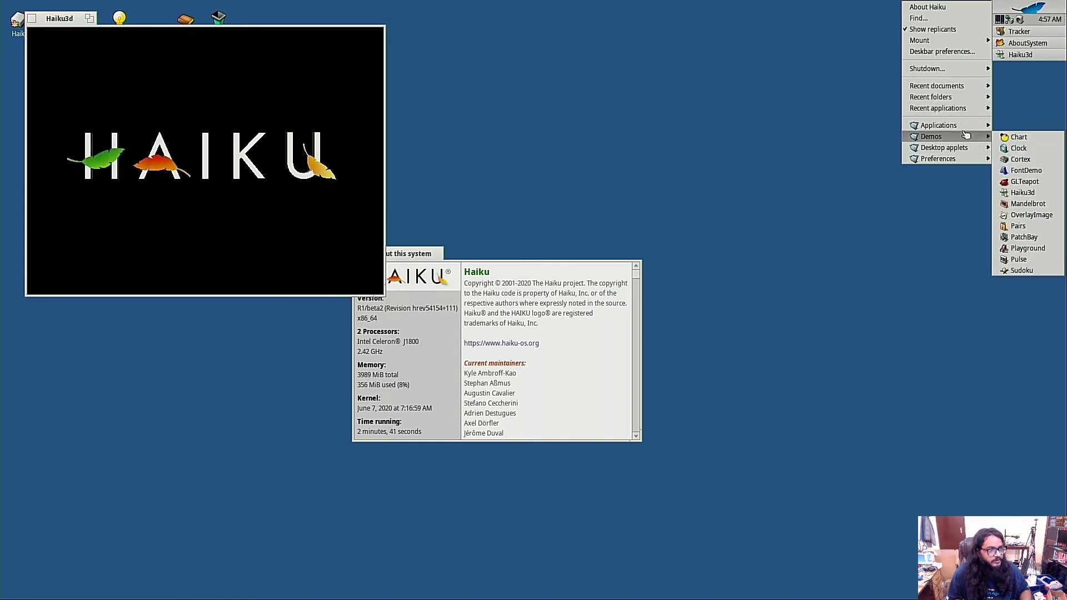
left_click(1024, 181)
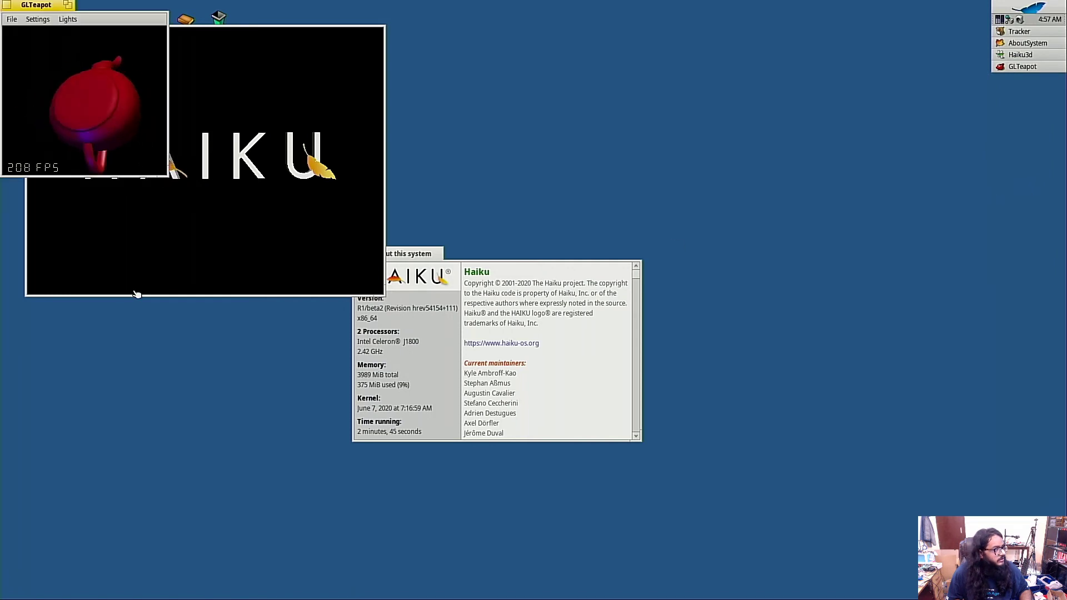
left_click(701, 21)
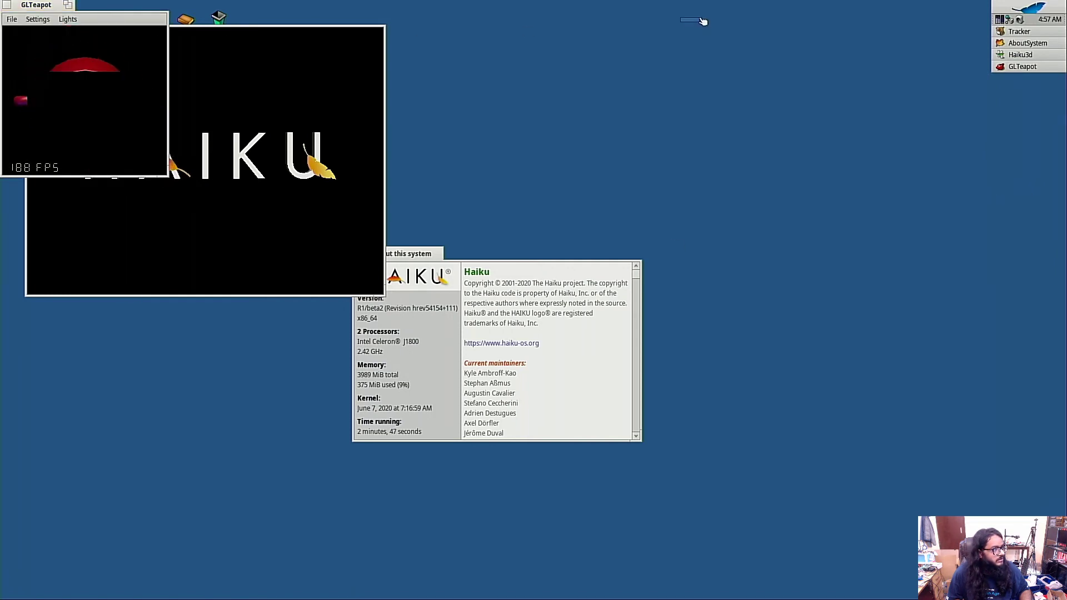
left_click_drag(32, 9, 111, 358)
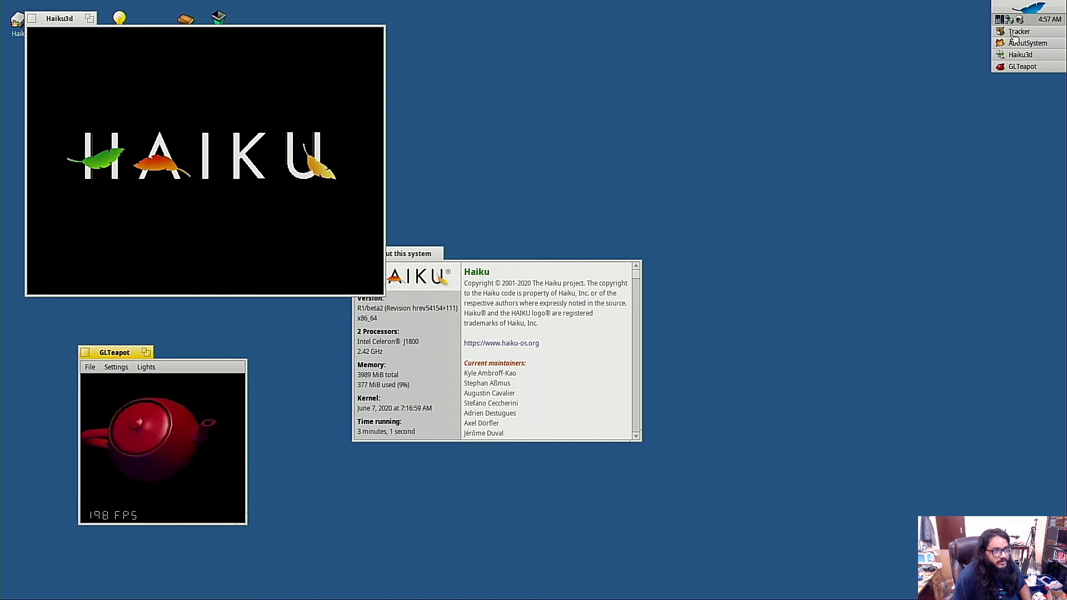
left_click(1024, 21)
left_click(1018, 44)
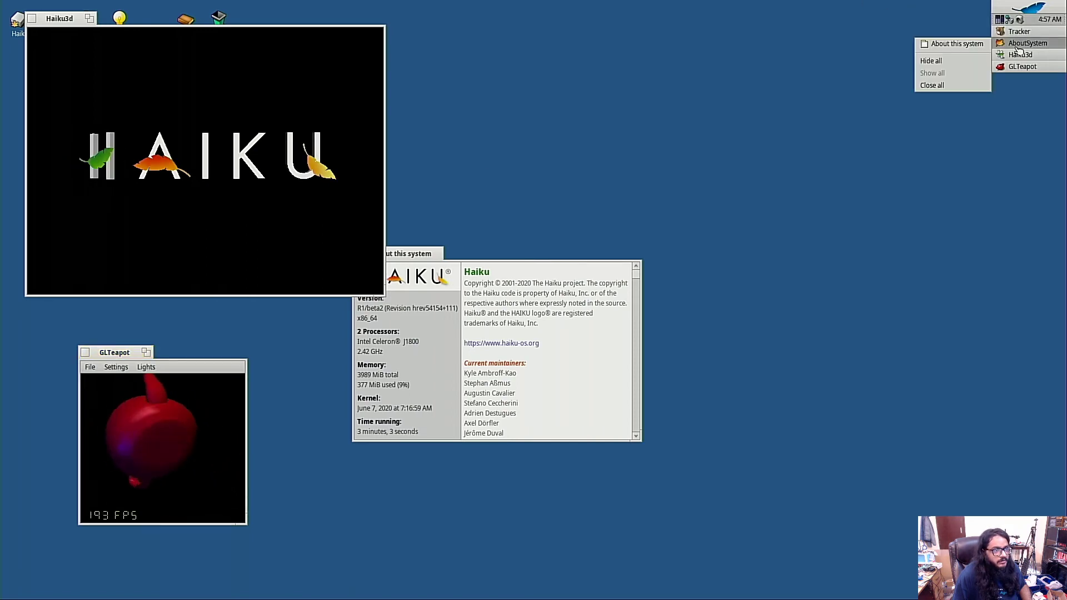
left_click(1028, 6)
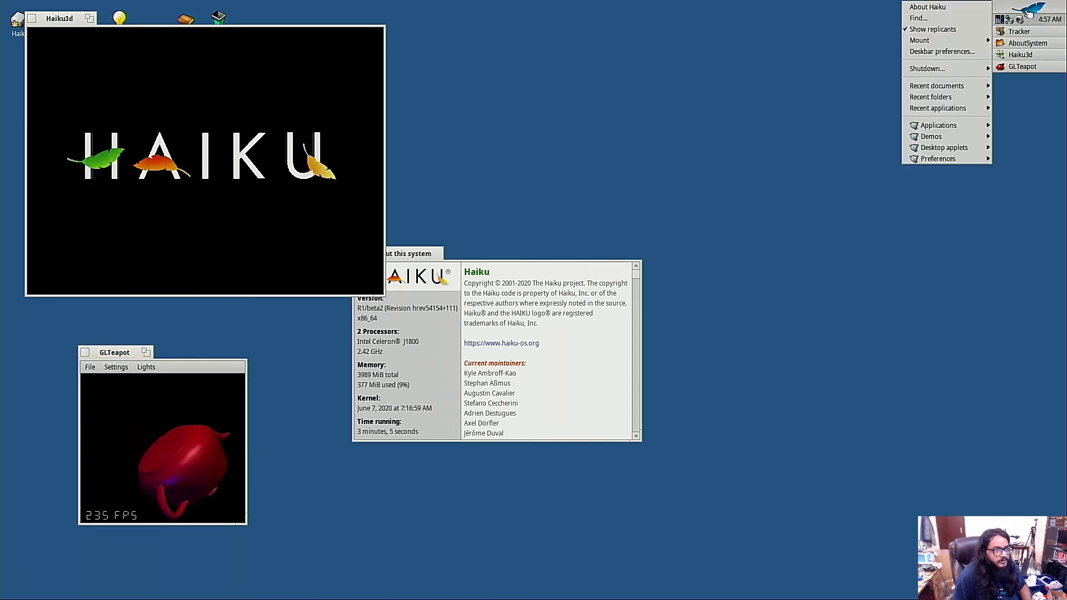
left_click(1022, 21)
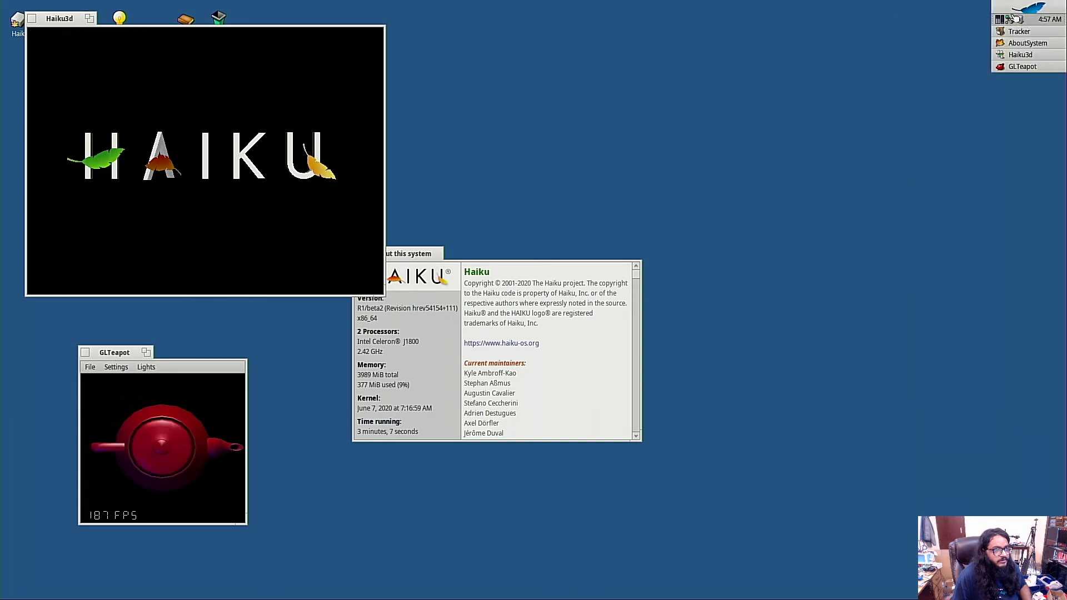
Step: Check the address information of the /dev/net/rtl81xx/0 network interface and dismiss it
left_click(1013, 22)
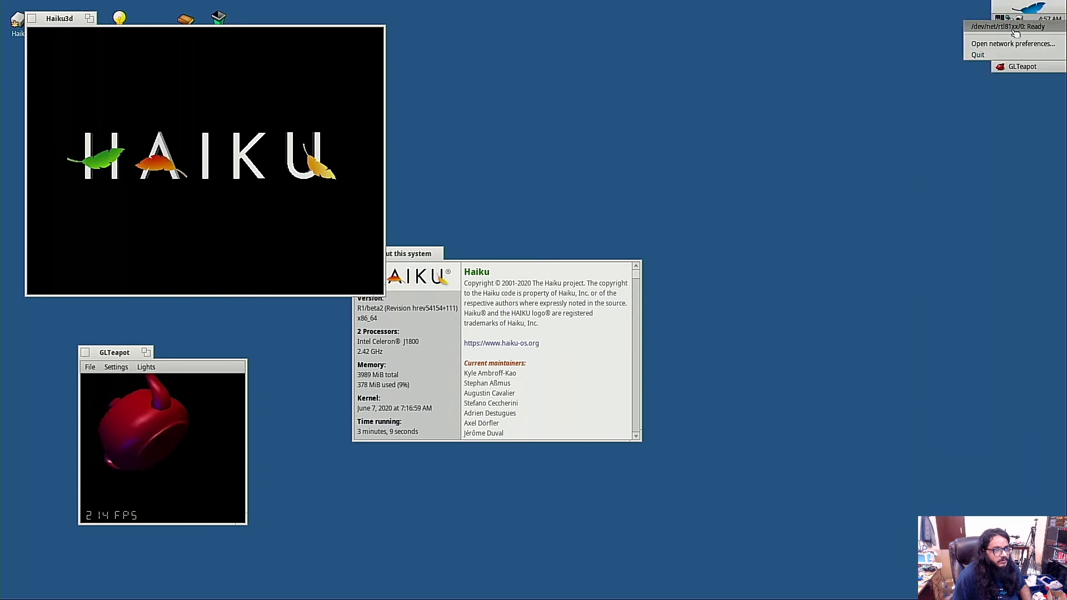
left_click(1012, 35)
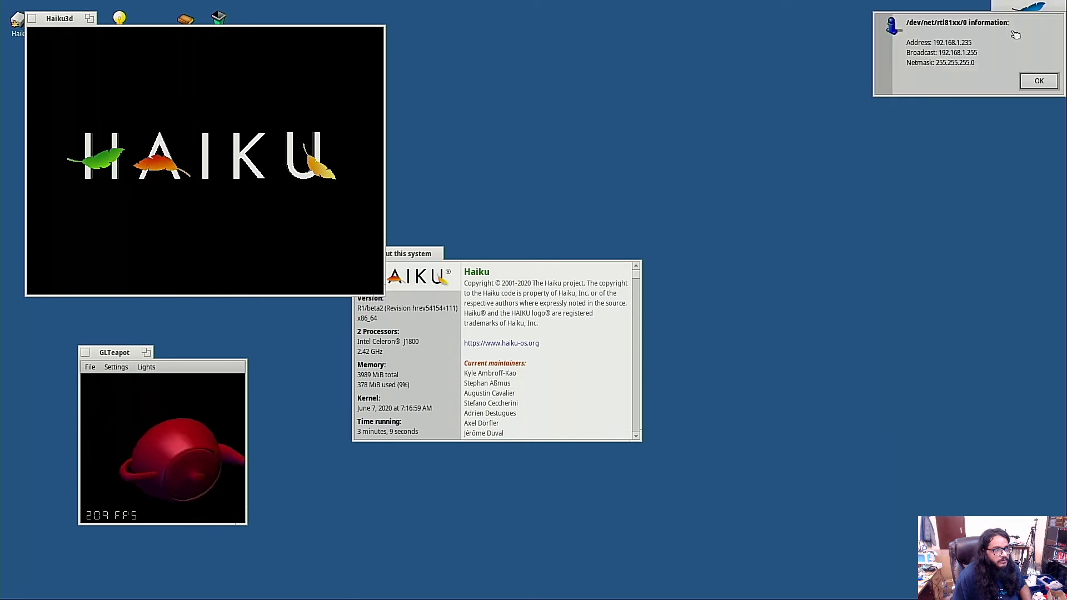
left_click(1043, 82)
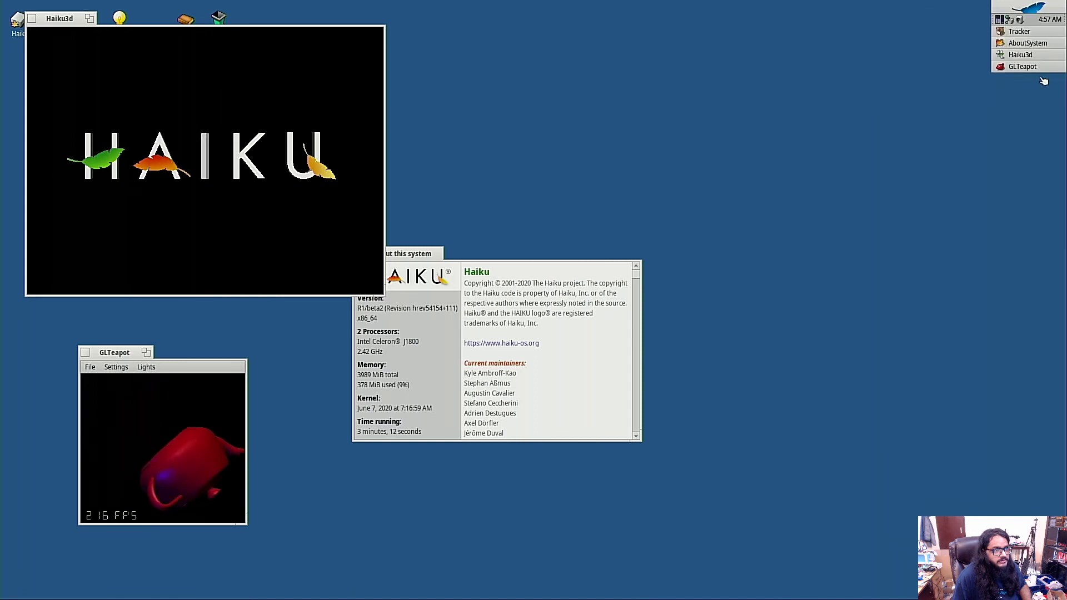
Step: Open the network preferences and move their window clear of the About this system window
left_click(1012, 21)
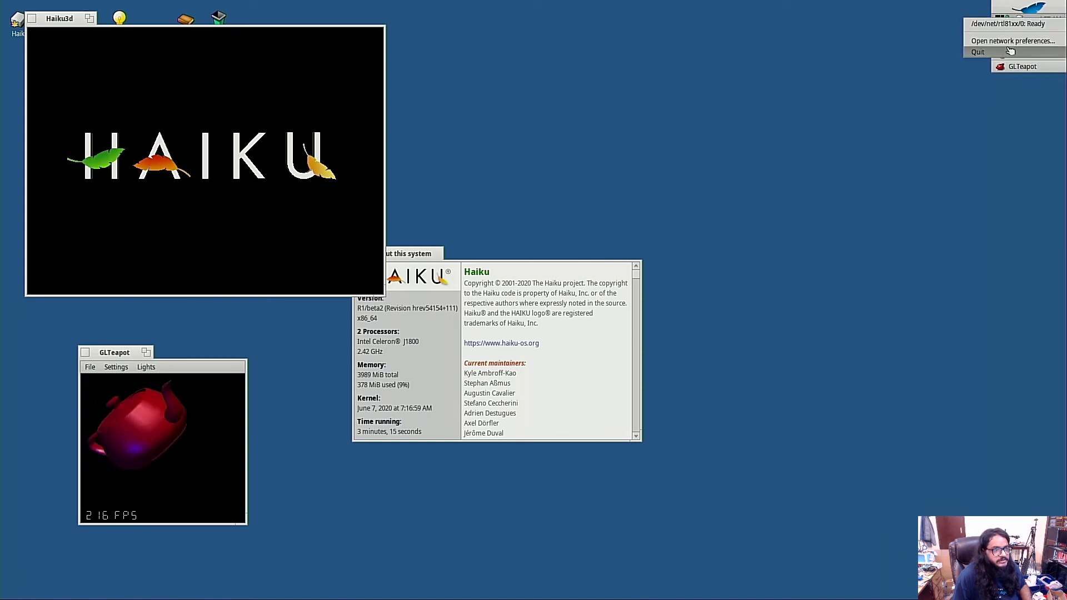
left_click(1012, 42)
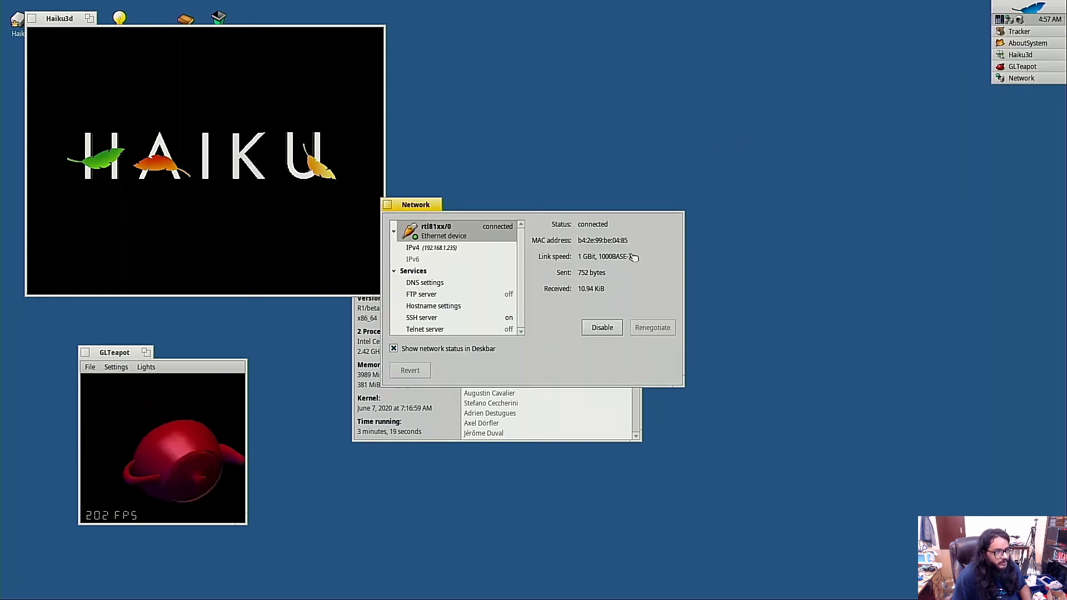
left_click_drag(430, 205, 722, 149)
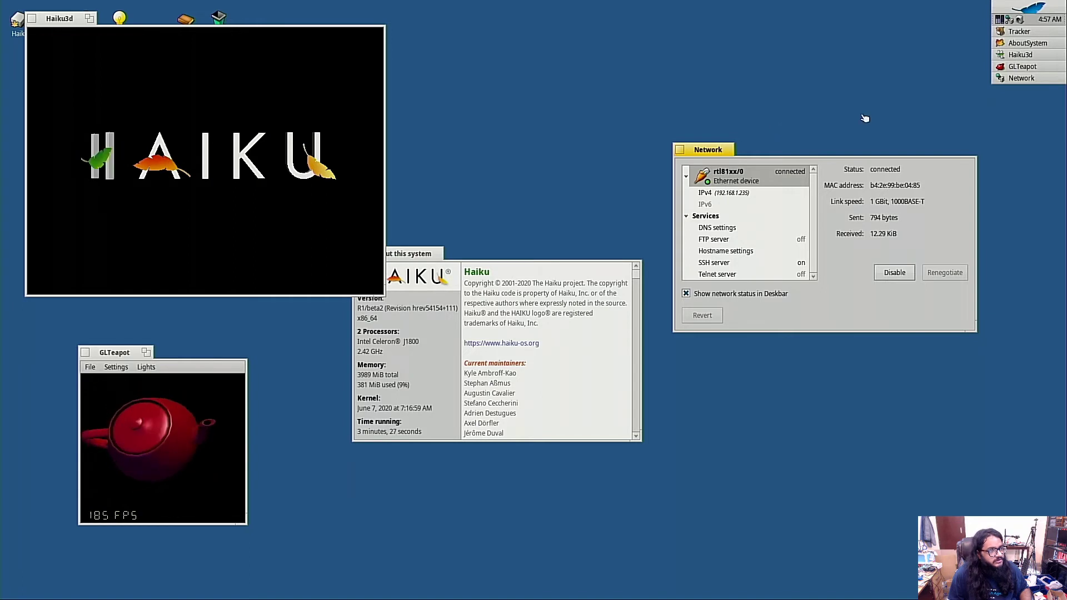
Step: Launch the Terminal application and place its window just below the network preferences
left_click(1000, 78)
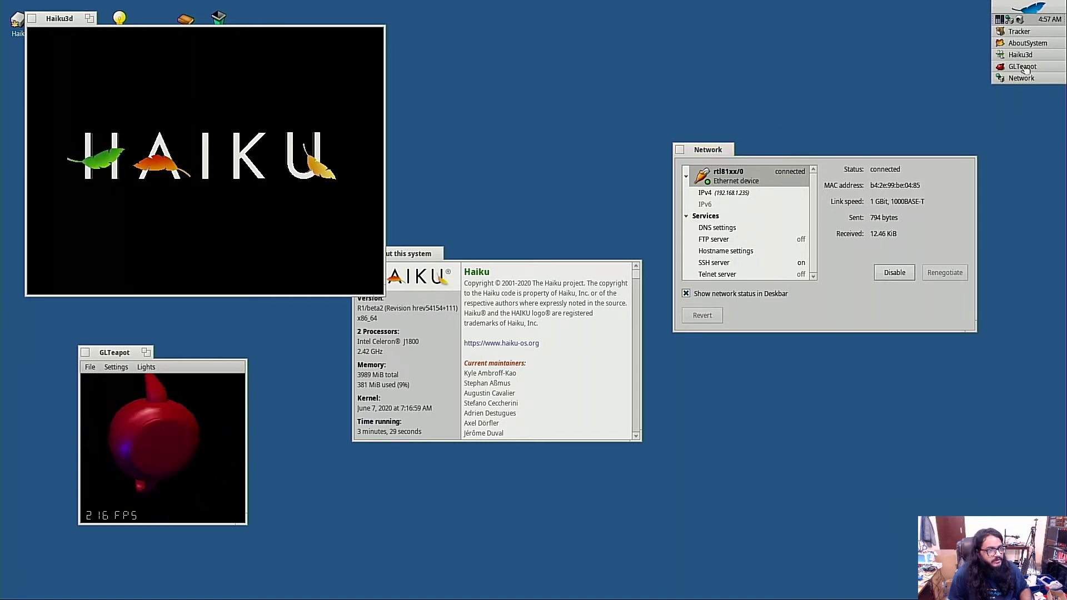
left_click(1043, 11)
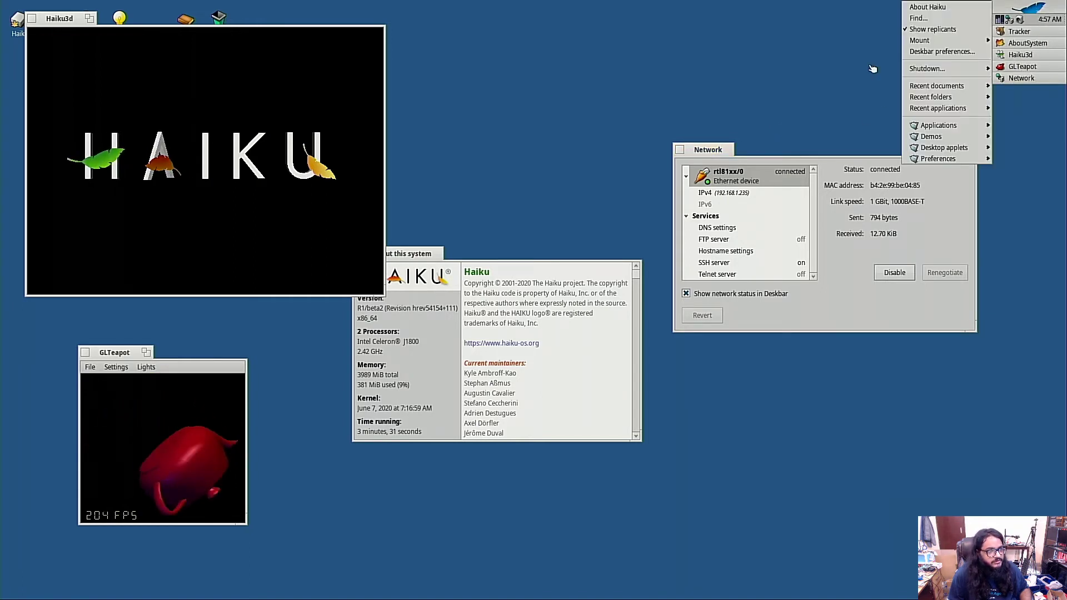
mouse_move(956, 139)
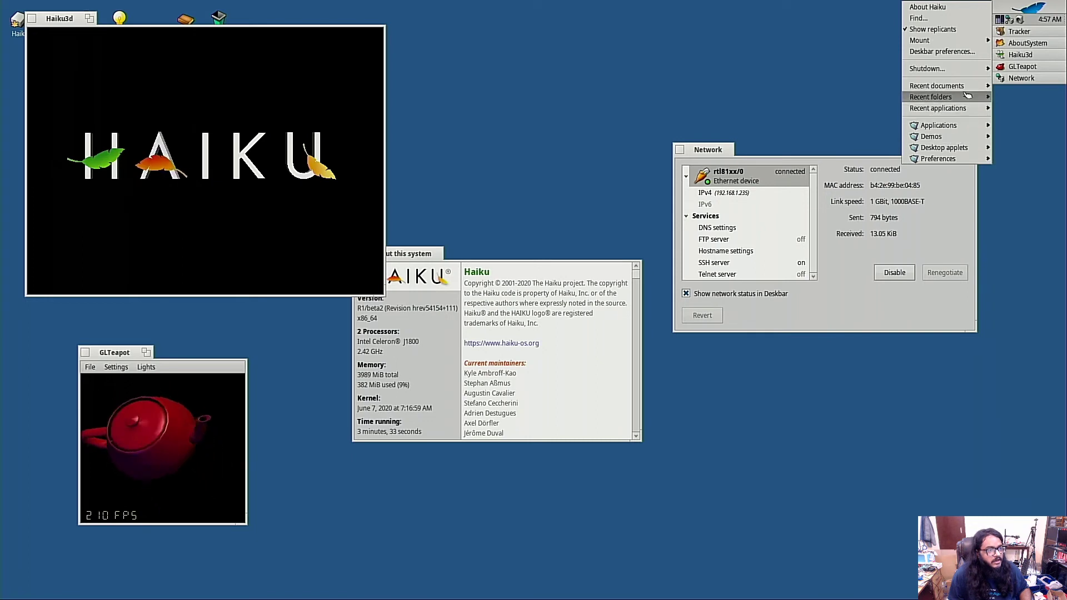
mouse_move(978, 45)
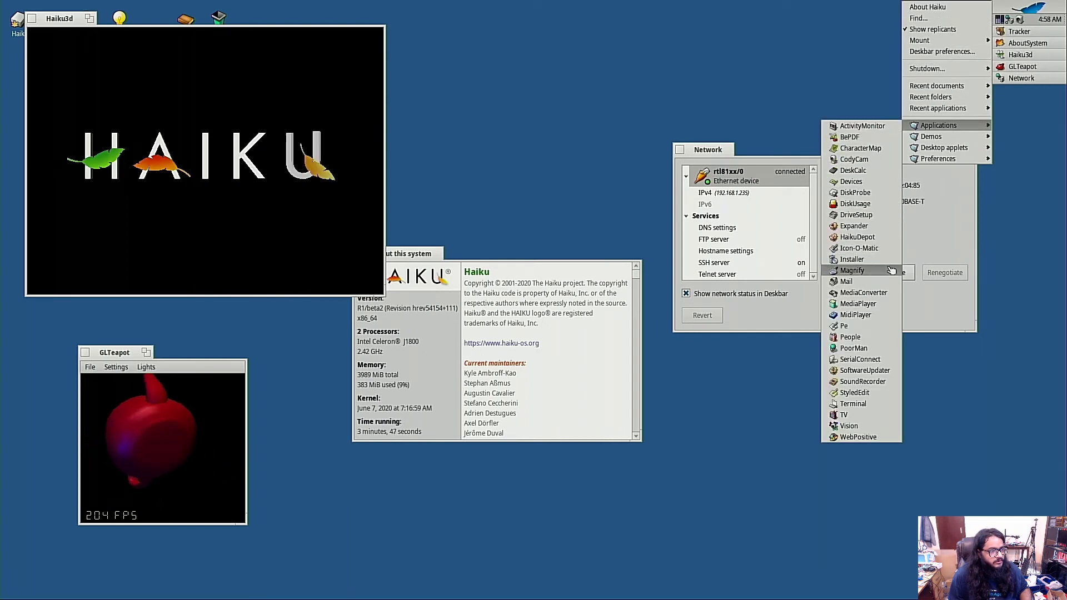
left_click(896, 404)
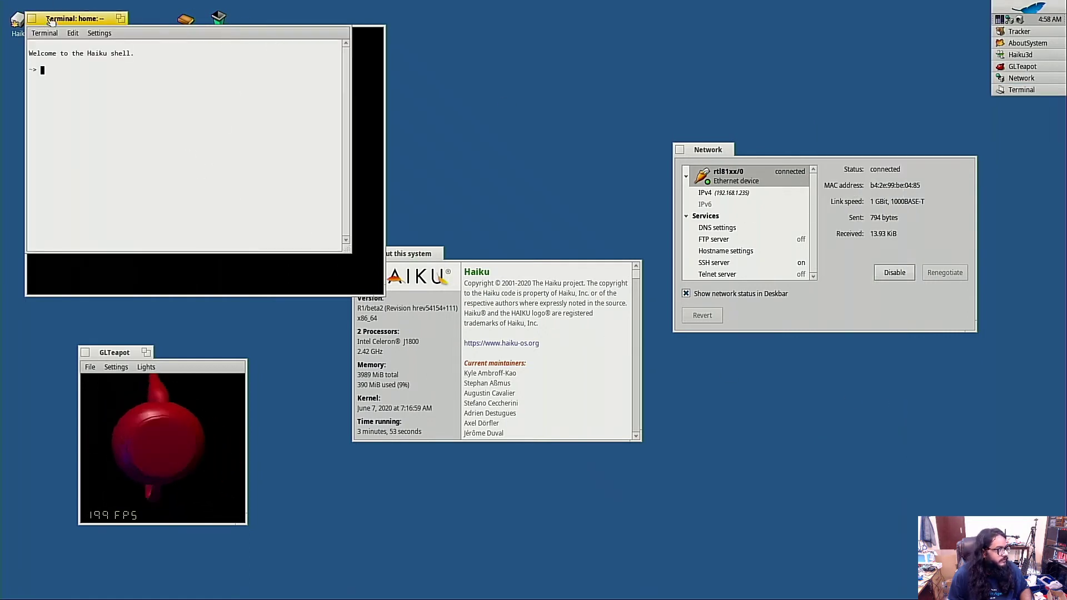
left_click_drag(49, 22, 659, 310)
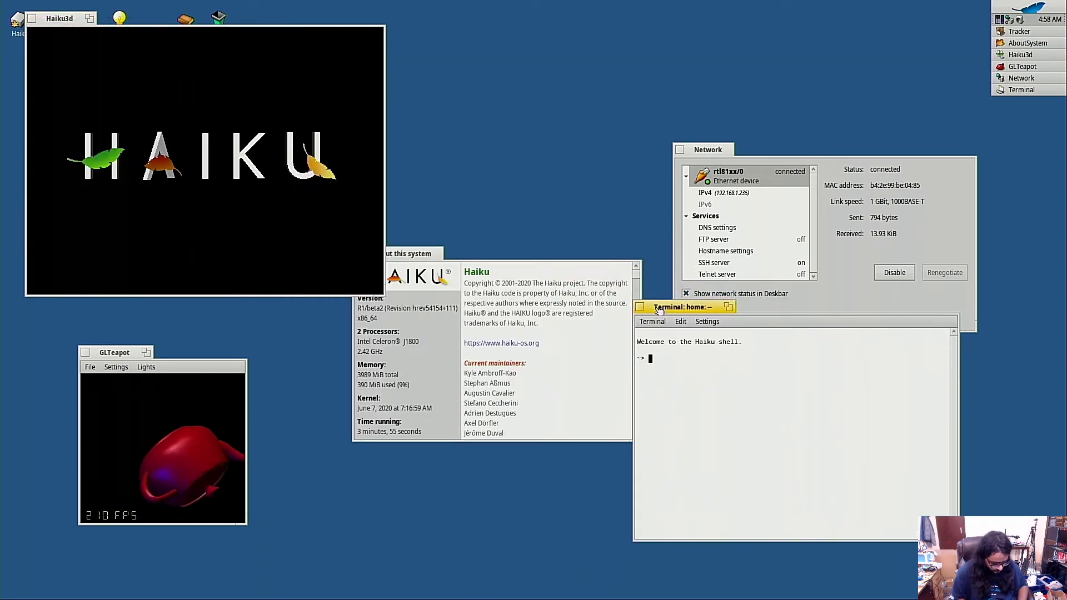
Step: Try running the commands dmesg, lg, log and ? in the shell
type("dmesg")
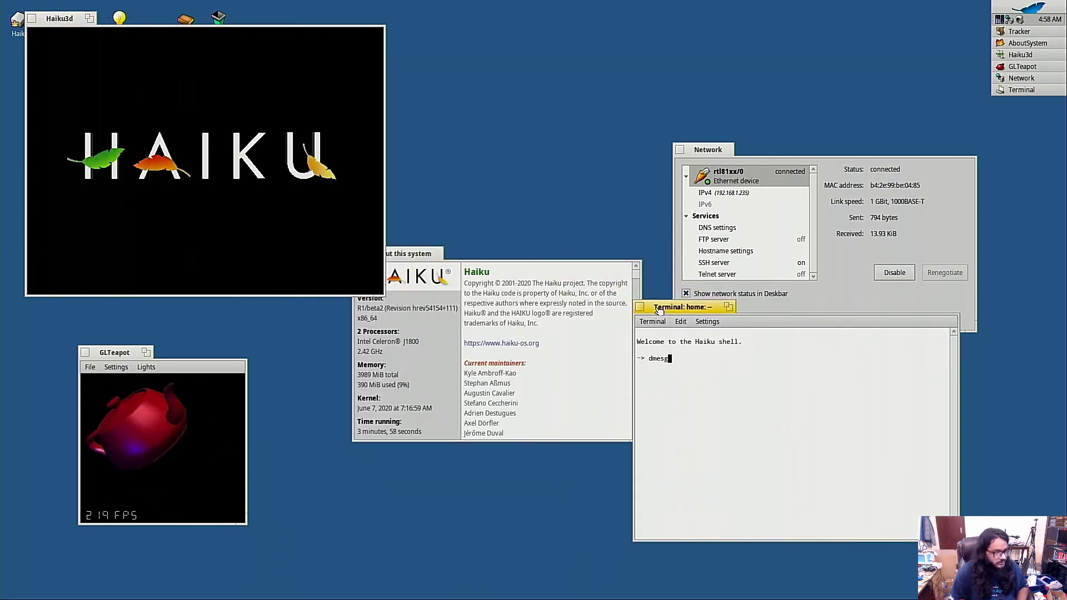
key("Return")
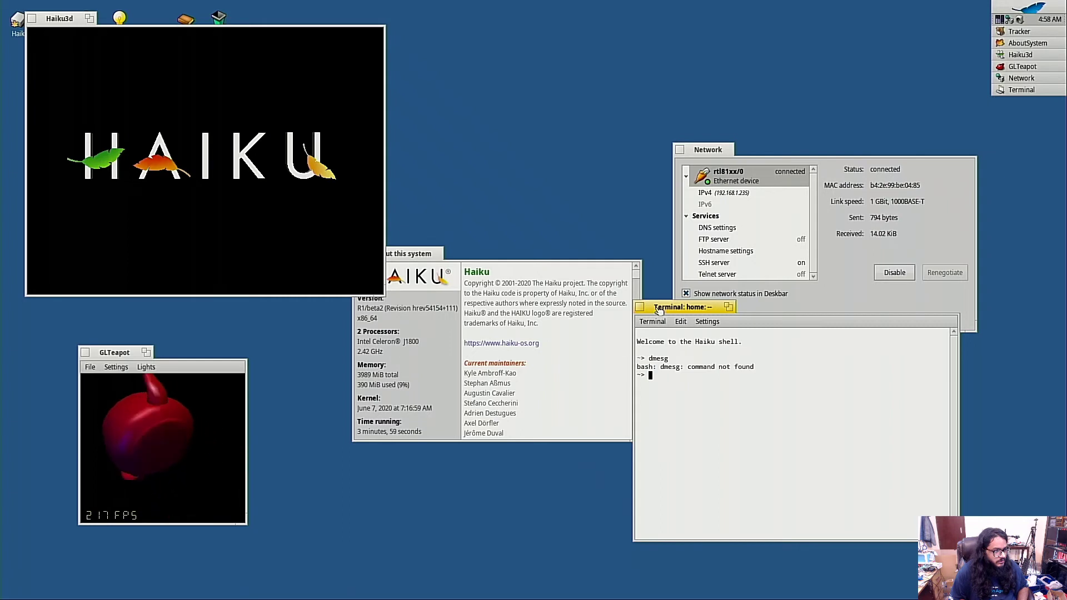
type("ls")
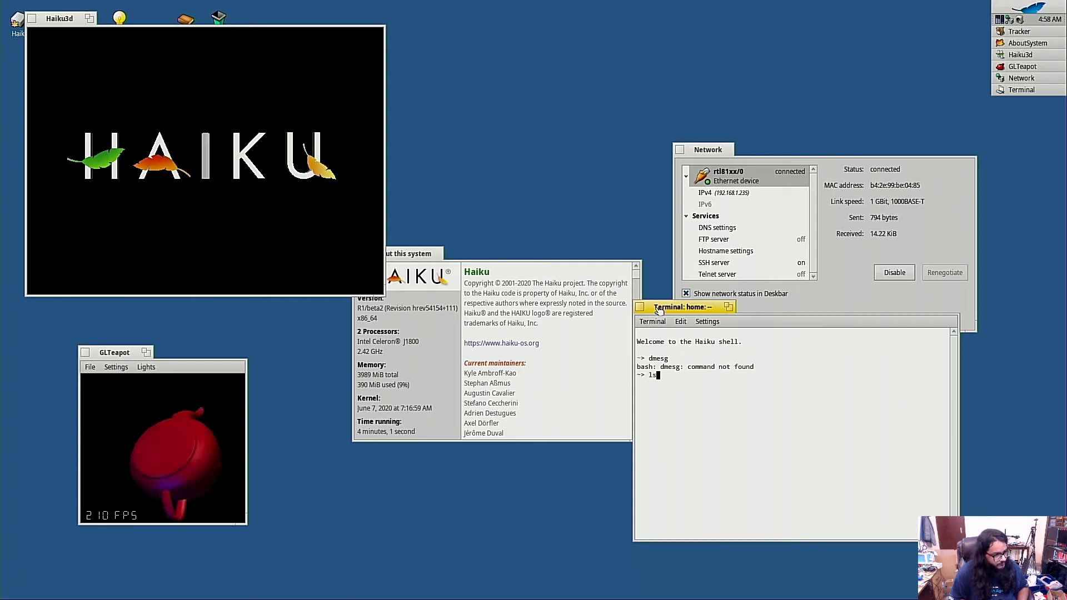
key("BackSpace")
type("g")
key("Return")
type("lo")
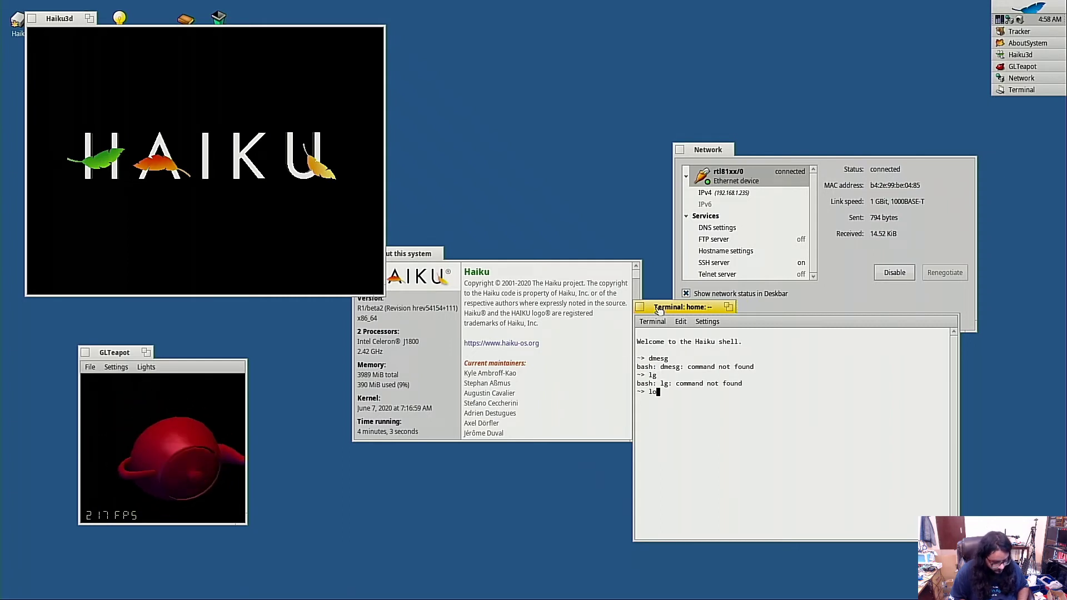
type("g")
key("Return")
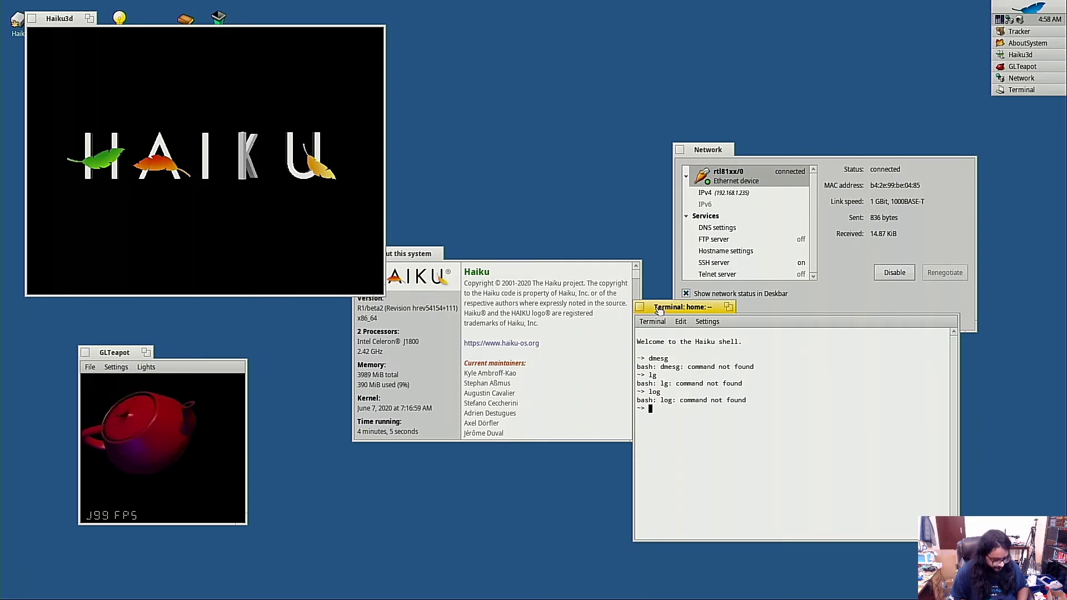
key("Return")
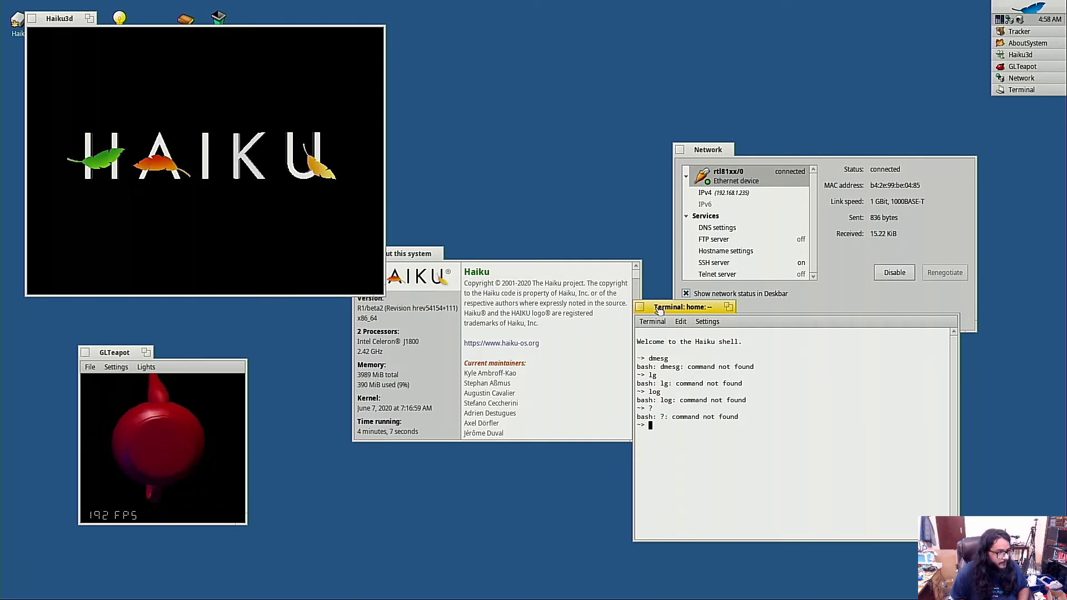
Step: List the shell's built-in commands with help and enlarge the Terminal window to fill the desktop
type("help")
key("Return")
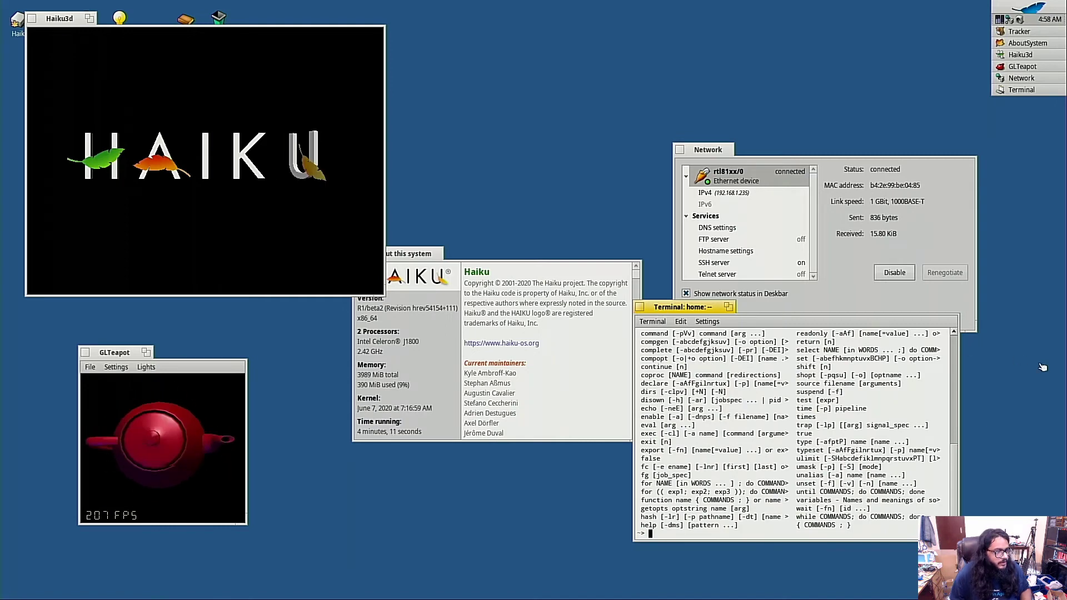
left_click(729, 307)
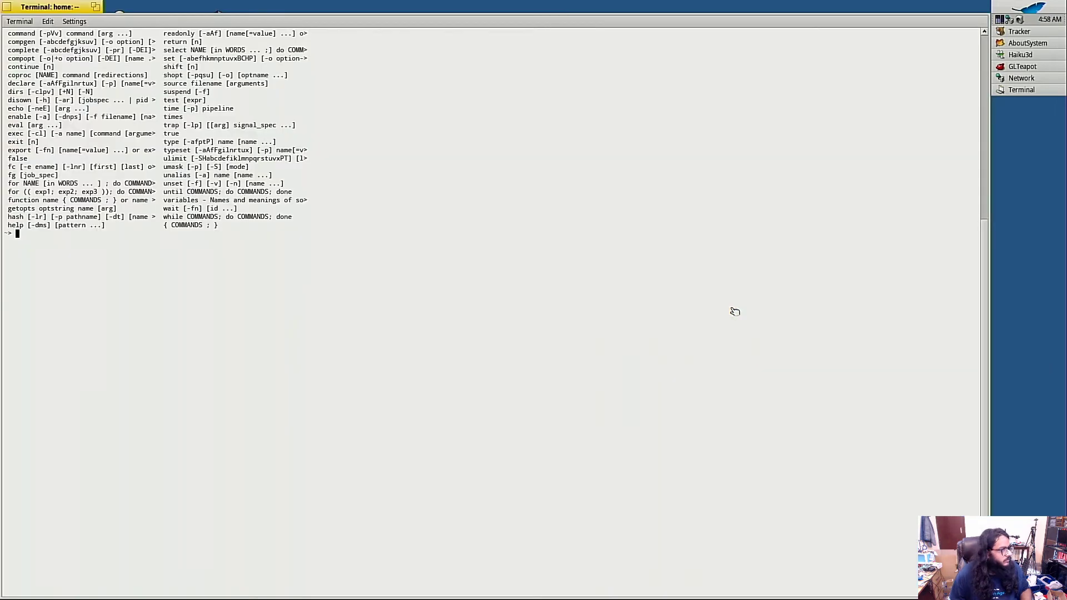
Step: List the shell's built-in commands again with help in the full-size Terminal window, and restore the window to its smaller size
key("Up")
key("Return")
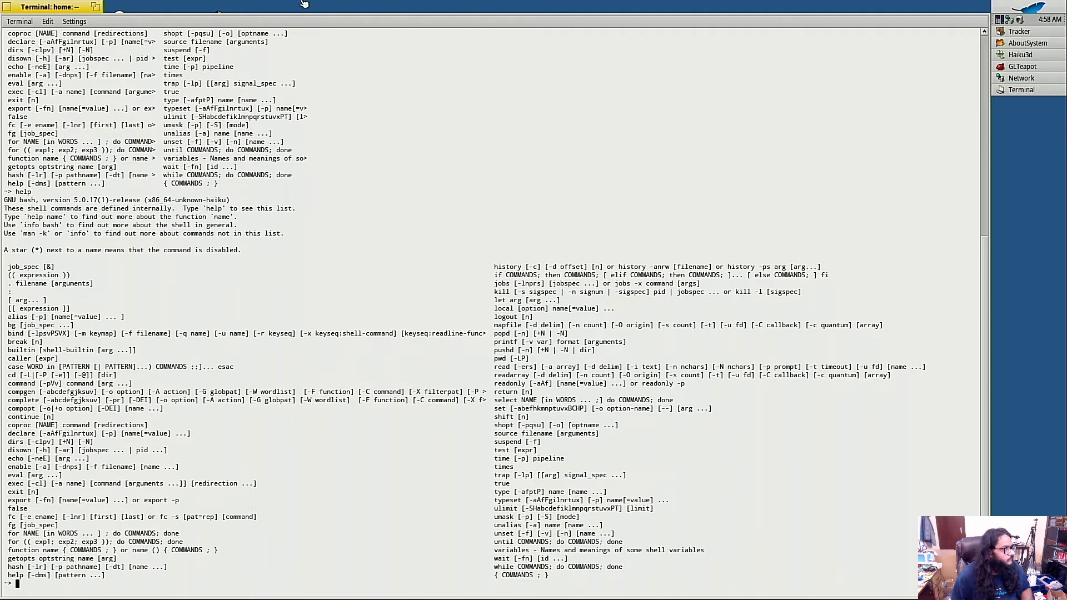
left_click(96, 7)
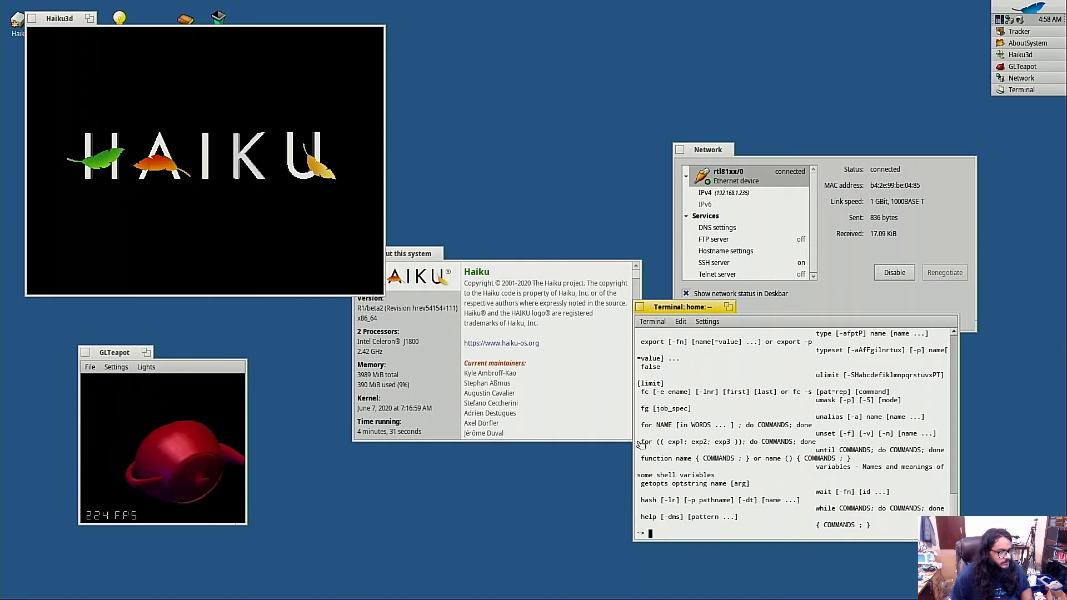
Step: Move the Terminal window over the lower part of the About this system window, and make it slightly wider and taller, nearly reaching the desktop's lower edge
left_click_drag(637, 444, 398, 462)
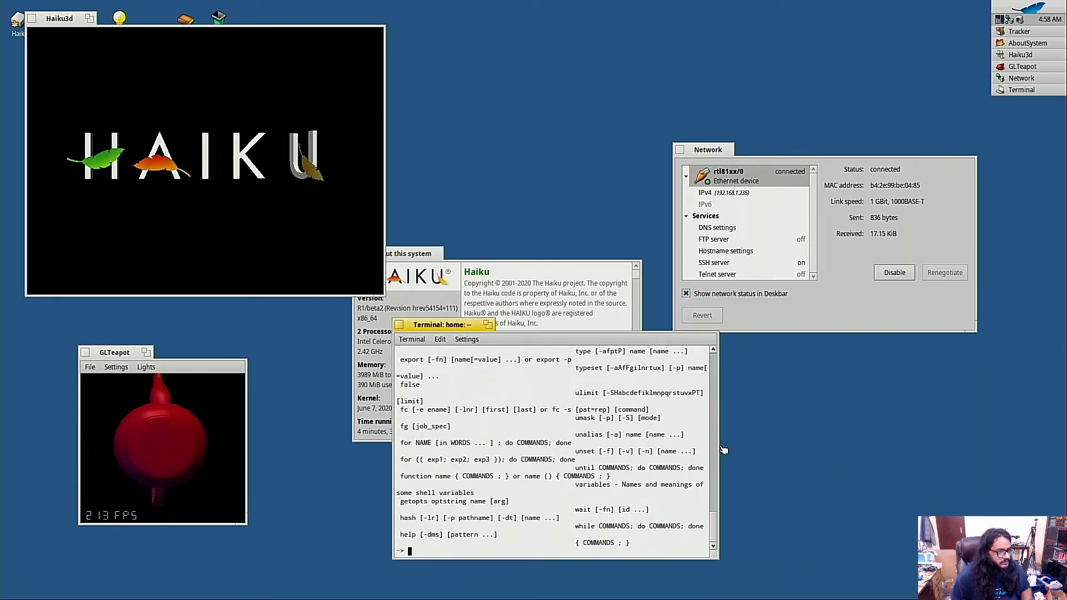
left_click_drag(722, 447, 968, 436)
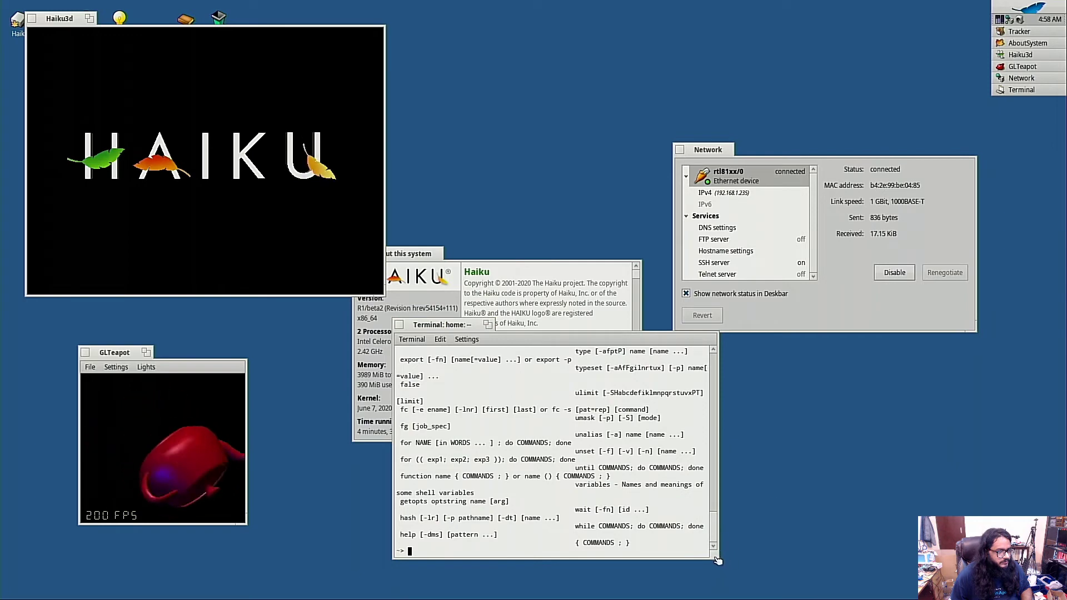
left_click(721, 559)
left_click_drag(722, 561, 763, 562)
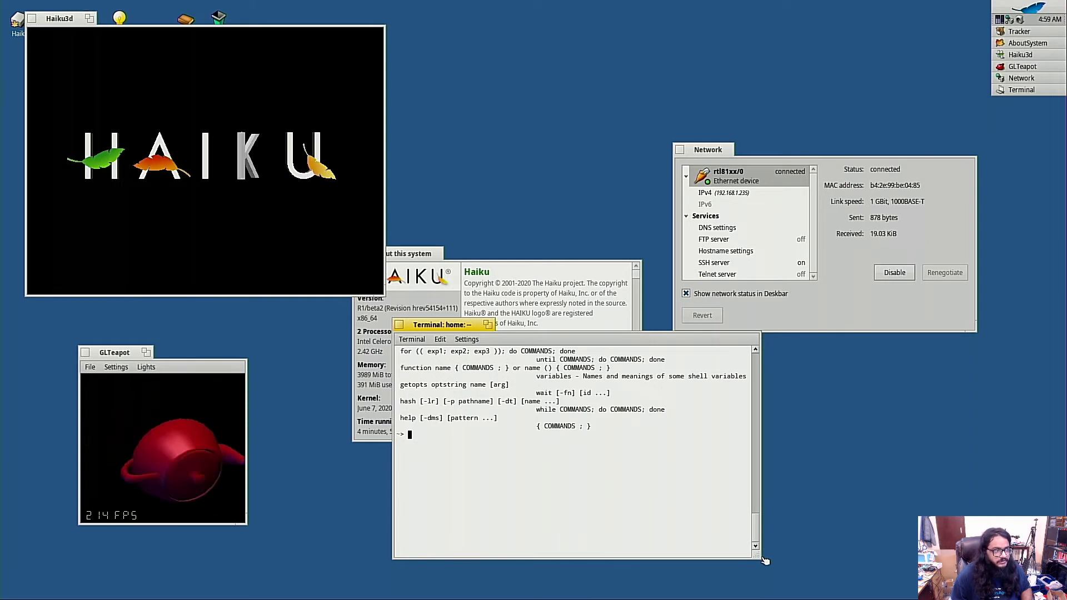
left_click_drag(763, 561, 761, 598)
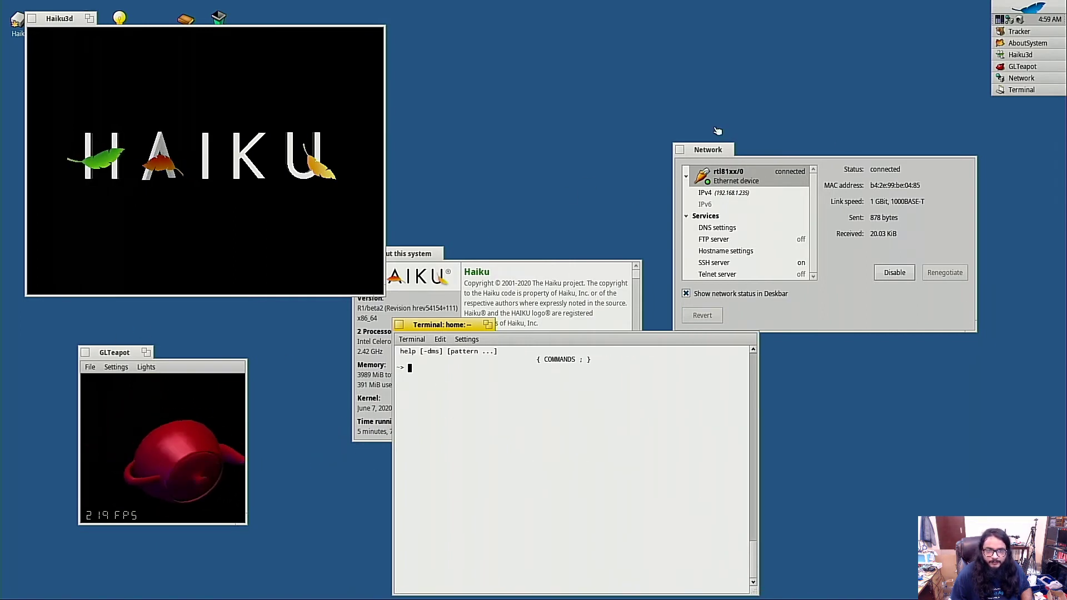
Step: Shut down Haiku by powering off the system
left_click(1035, 10)
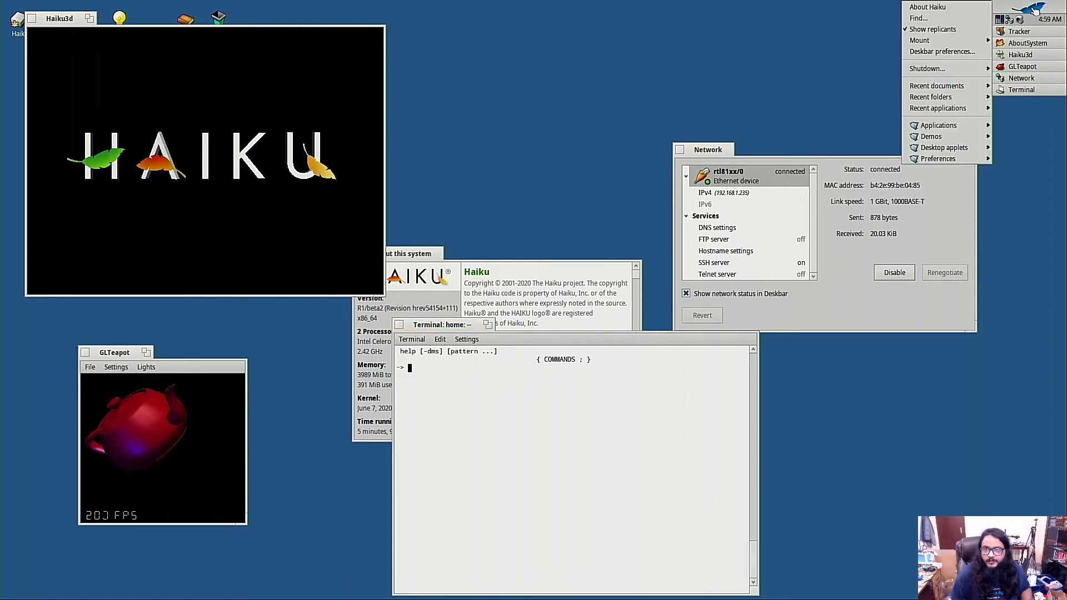
mouse_move(933, 71)
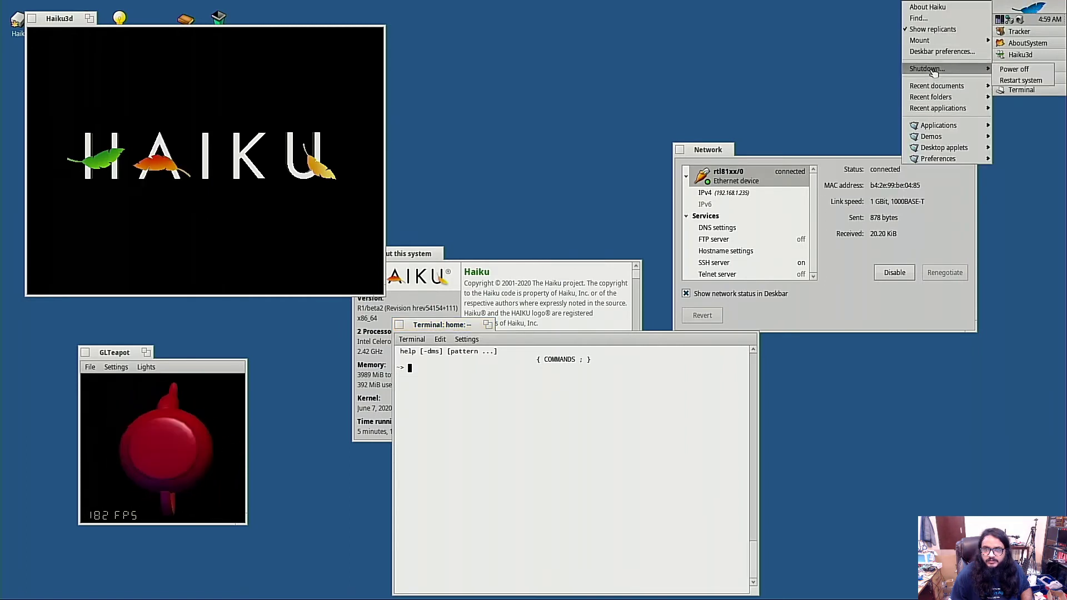
left_click(1000, 71)
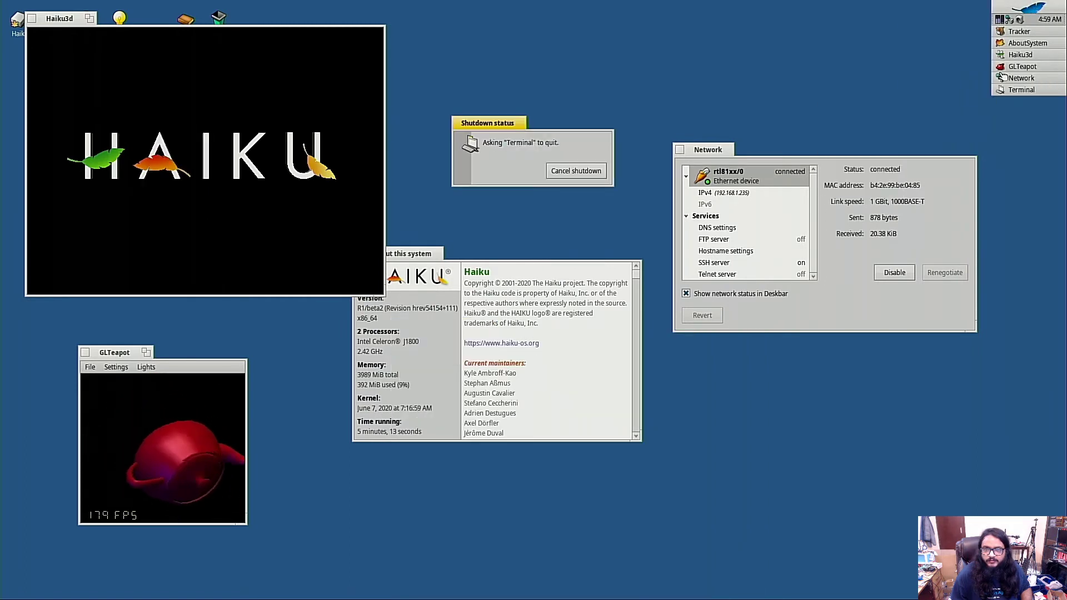